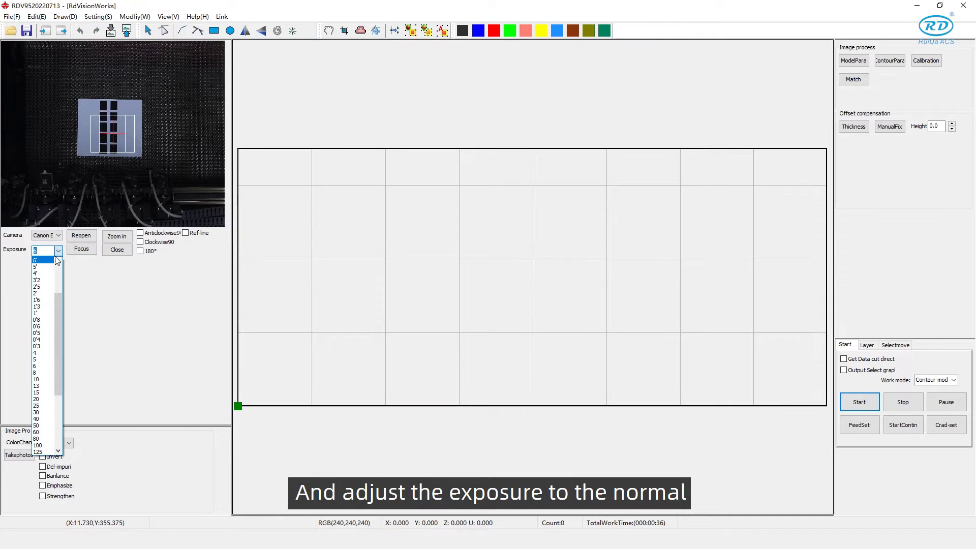
Set exposure to 4, rotate the live image 180°, and refocus, accepting that calibration must be redone
left_click(43, 353)
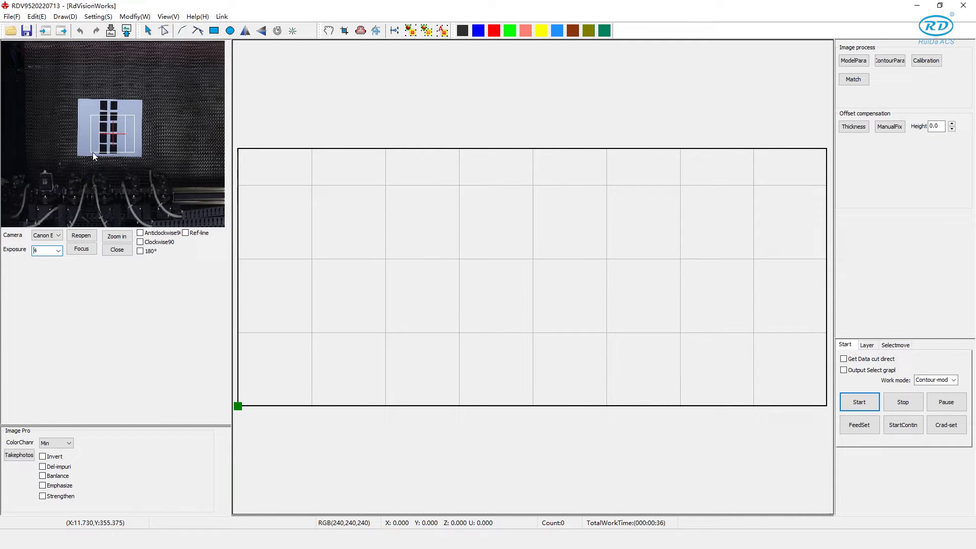
left_click(140, 252)
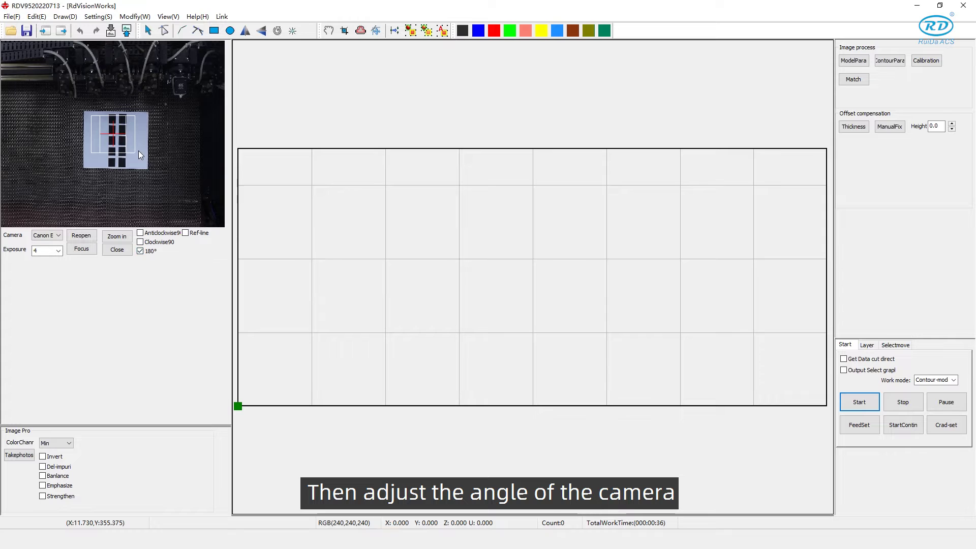
left_click(83, 249)
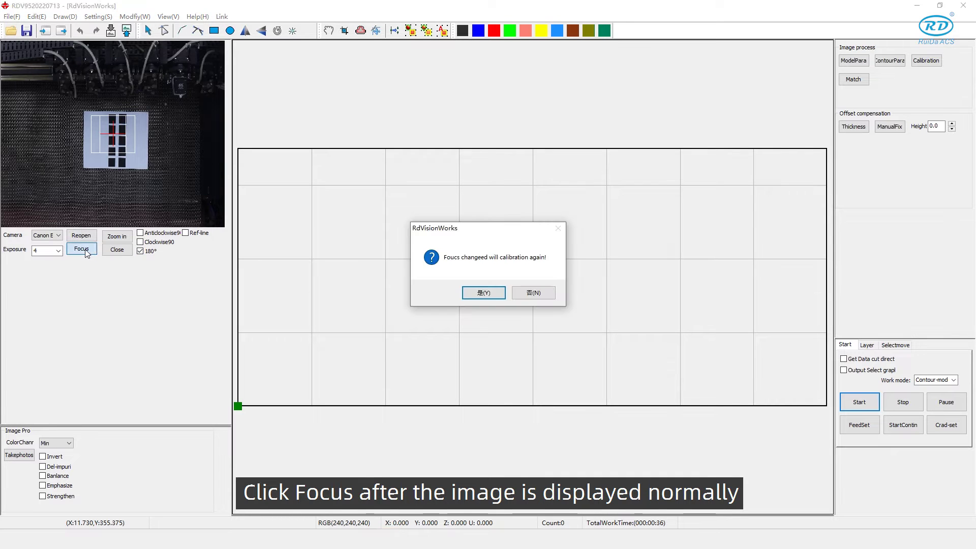
left_click(471, 293)
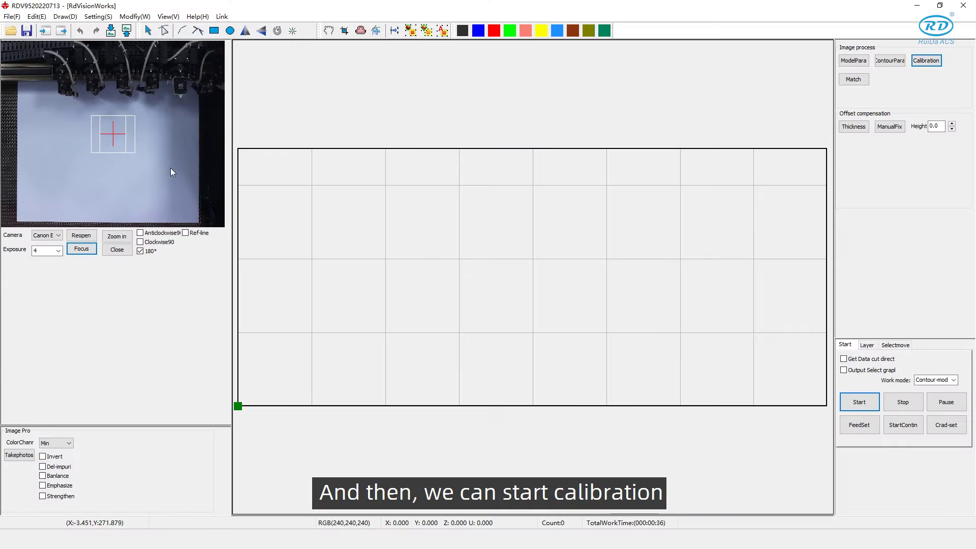
Open Camera calibration and start cutting the 50 mm grid over the 800 × 350 machine area
left_click(925, 62)
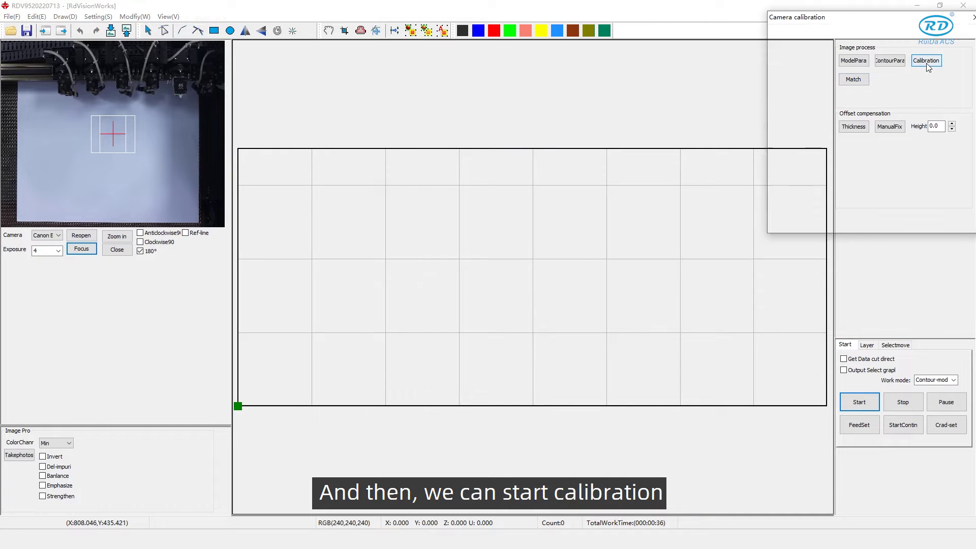
left_click_drag(862, 24, 823, 34)
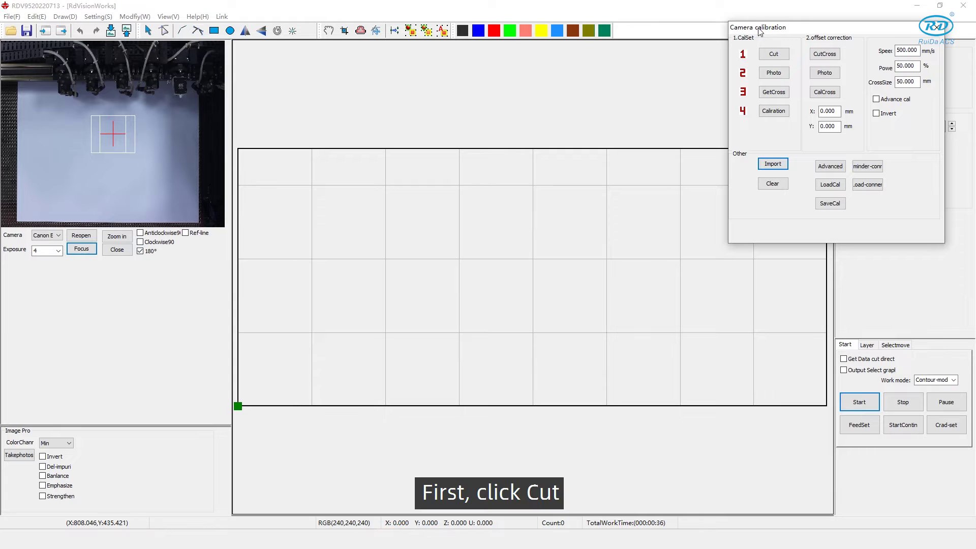
left_click(780, 58)
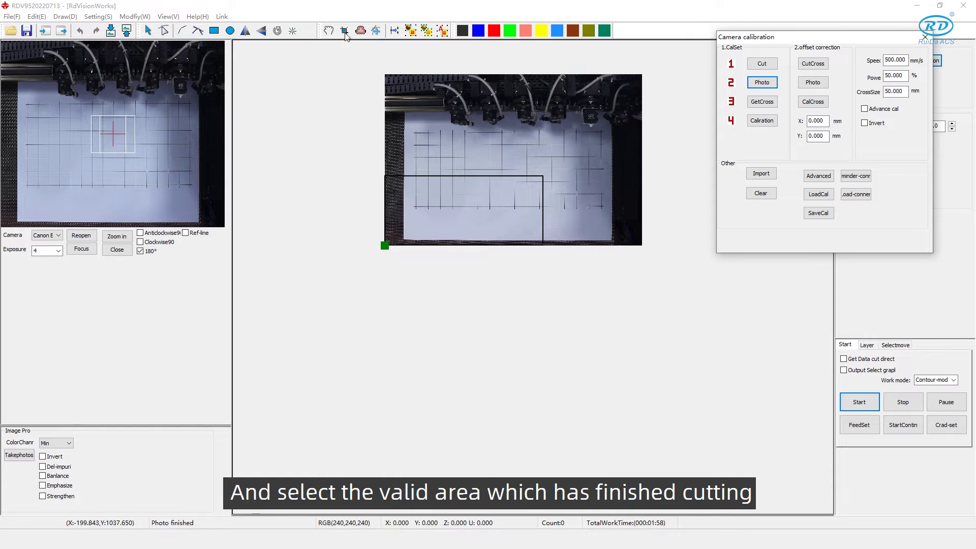
Mark the cut grid as the valid area, detect its crosses, and rephotograph the grid
left_click(345, 32)
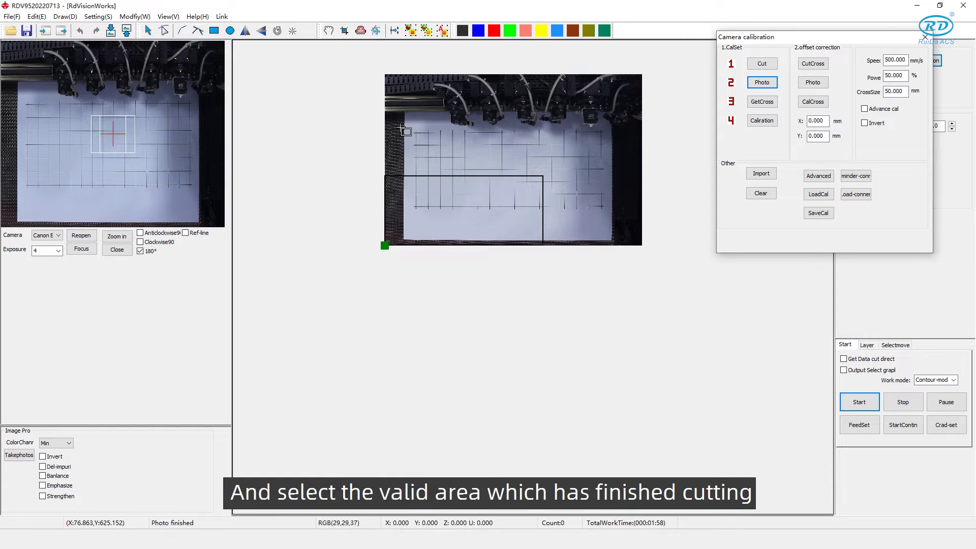
left_click_drag(405, 118, 613, 222)
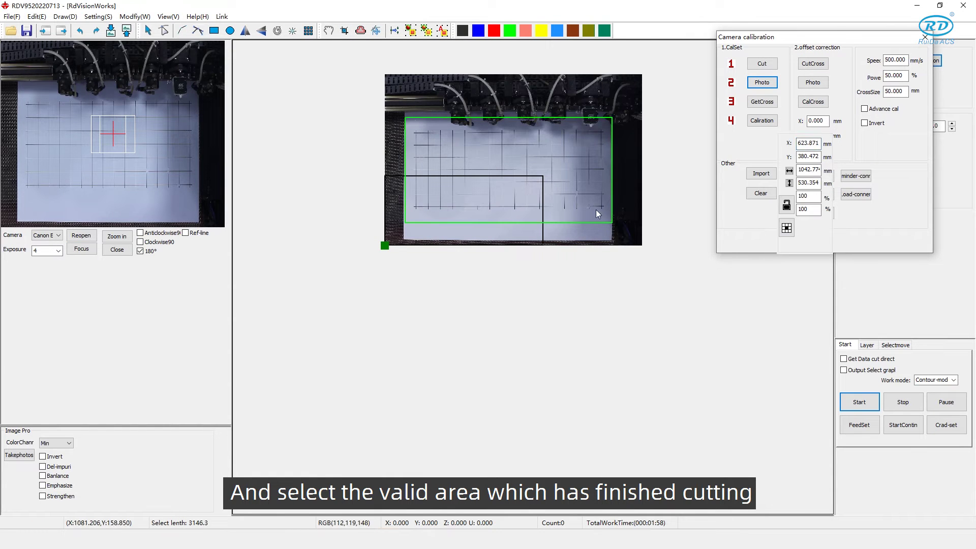
left_click(773, 102)
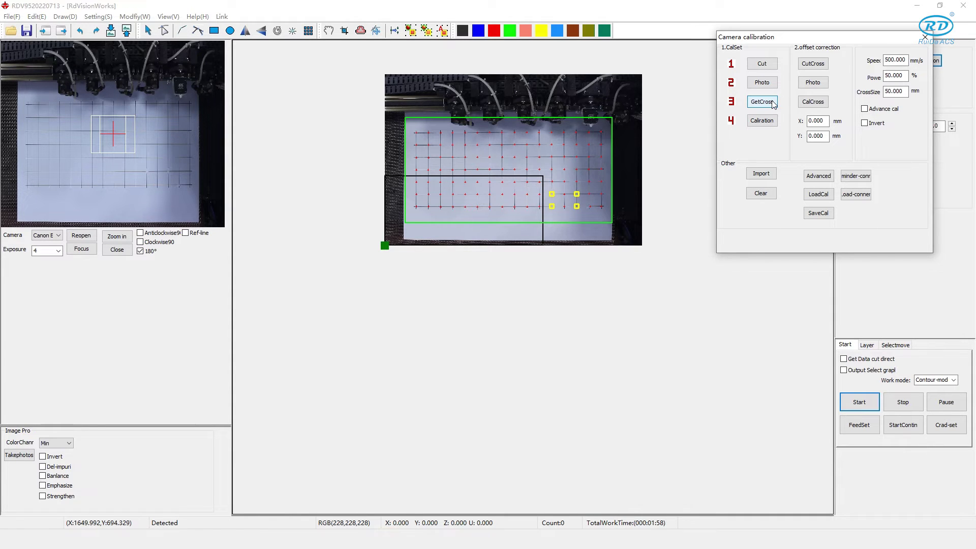
left_click(762, 81)
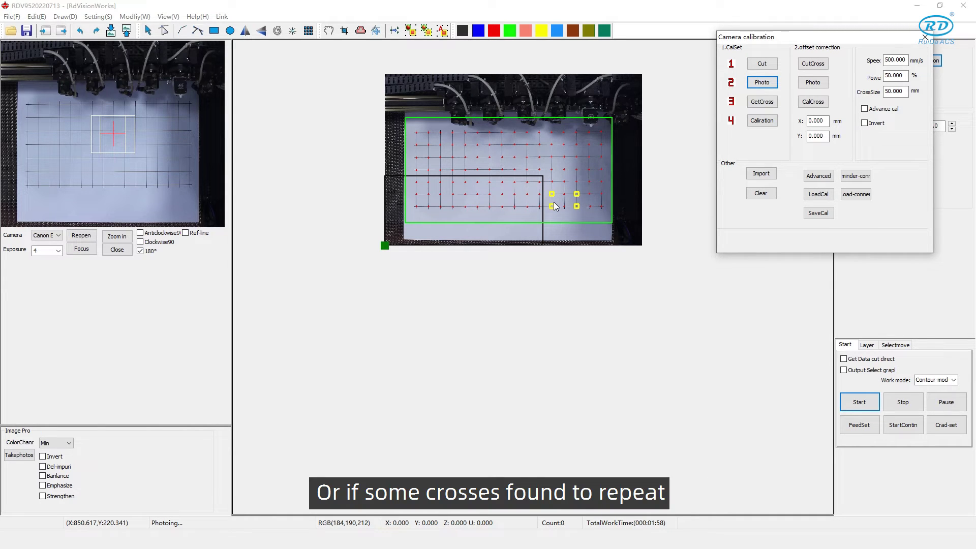
Add crosses manually at the four grid intersections the detection missed
scroll(555, 206, "up", 5)
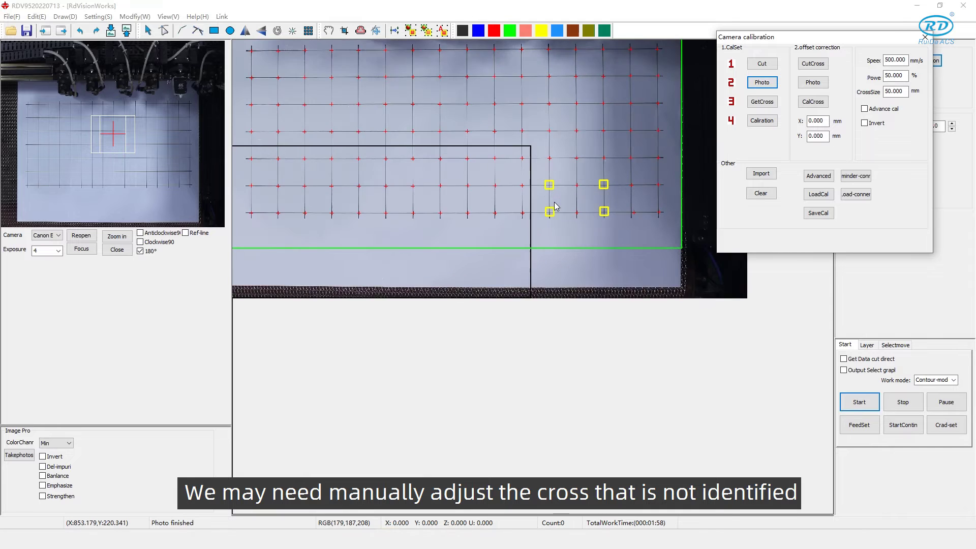
scroll(539, 175, "up", 6)
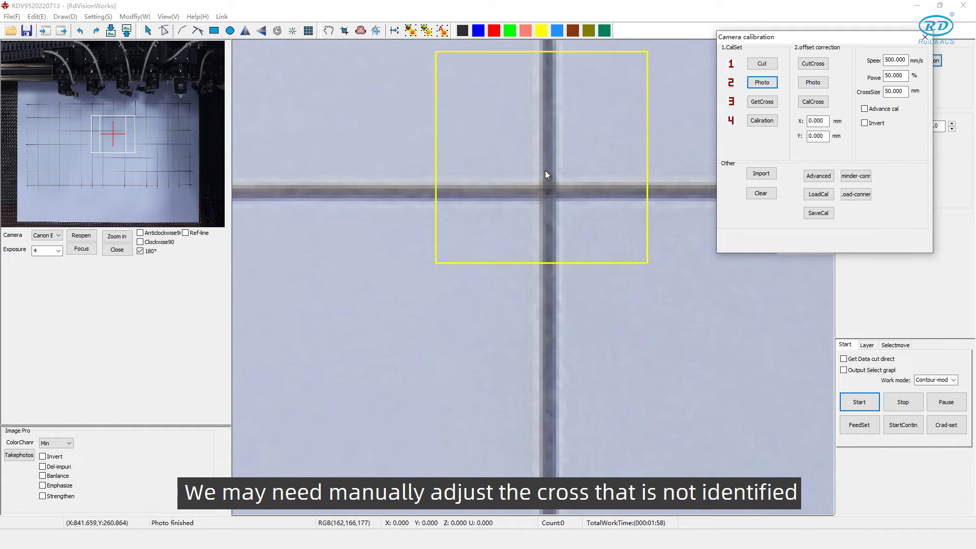
double_click(581, 234)
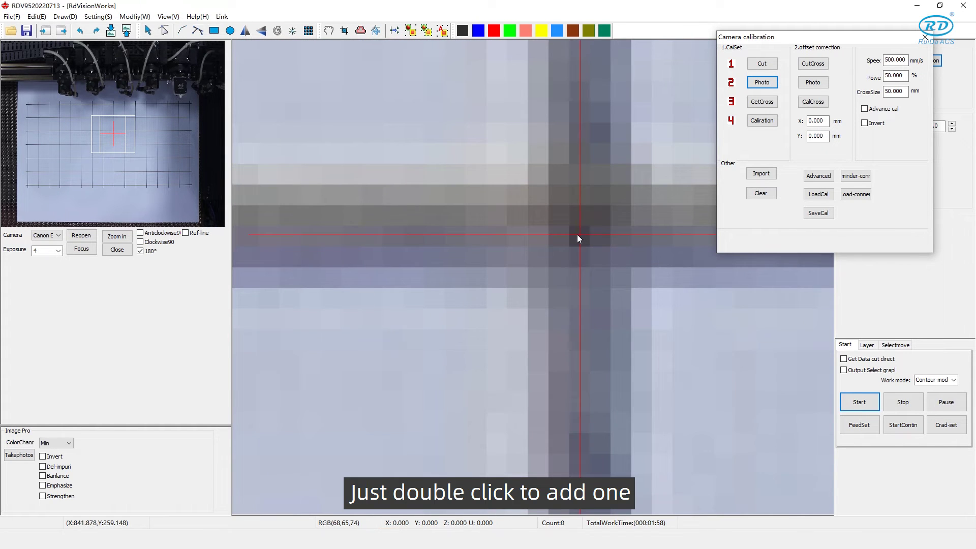
scroll(546, 214, "down", 6)
scroll(542, 234, "up", 3)
scroll(549, 242, "up", 3)
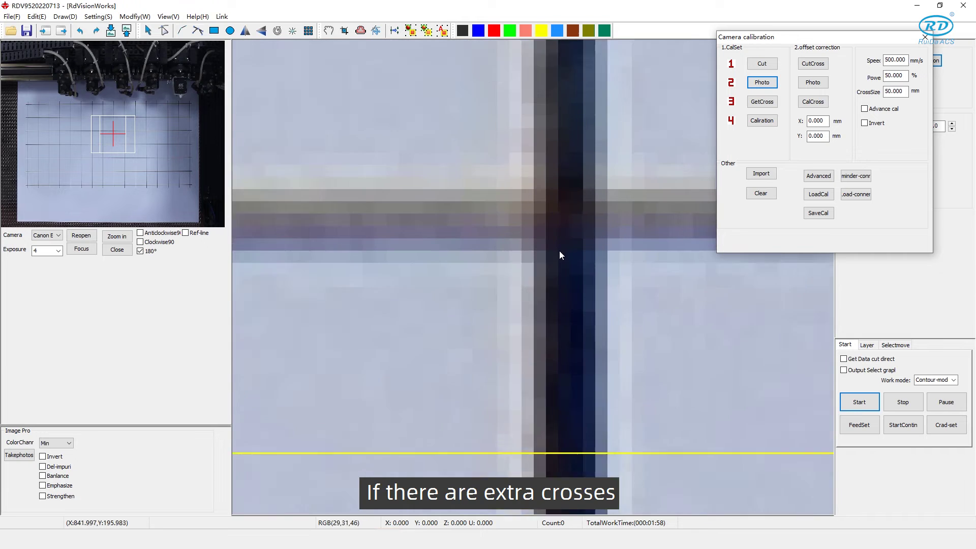
double_click(566, 213)
scroll(516, 231, "down", 3)
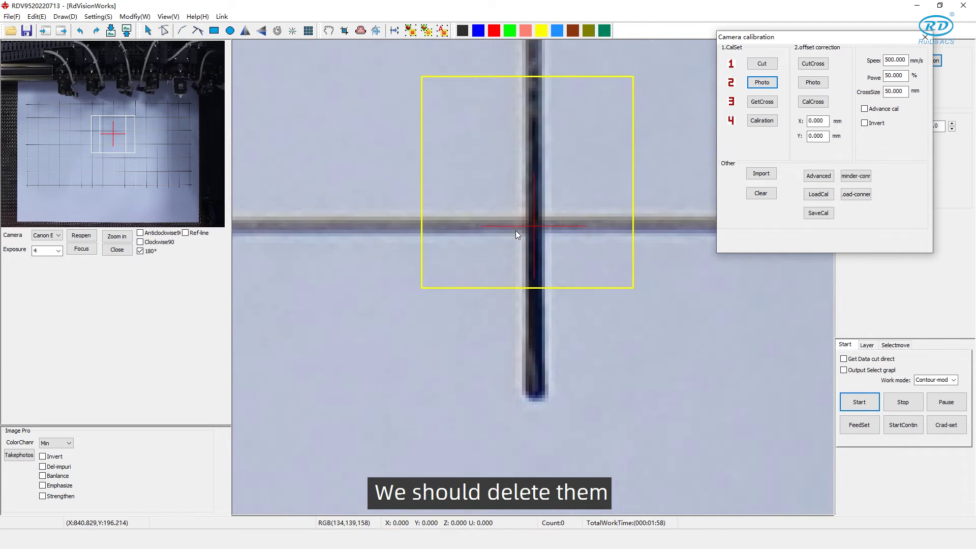
scroll(515, 234, "down", 4)
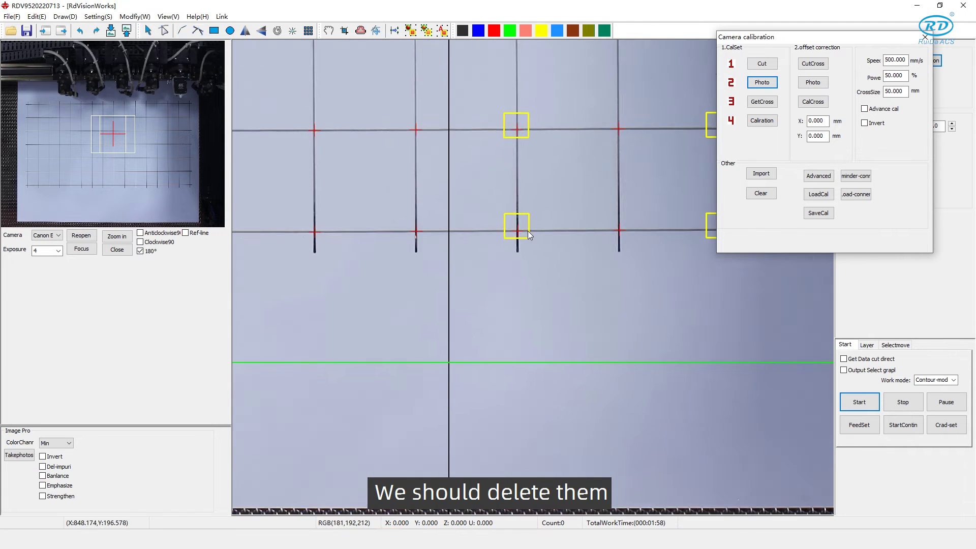
scroll(664, 240, "up", 4)
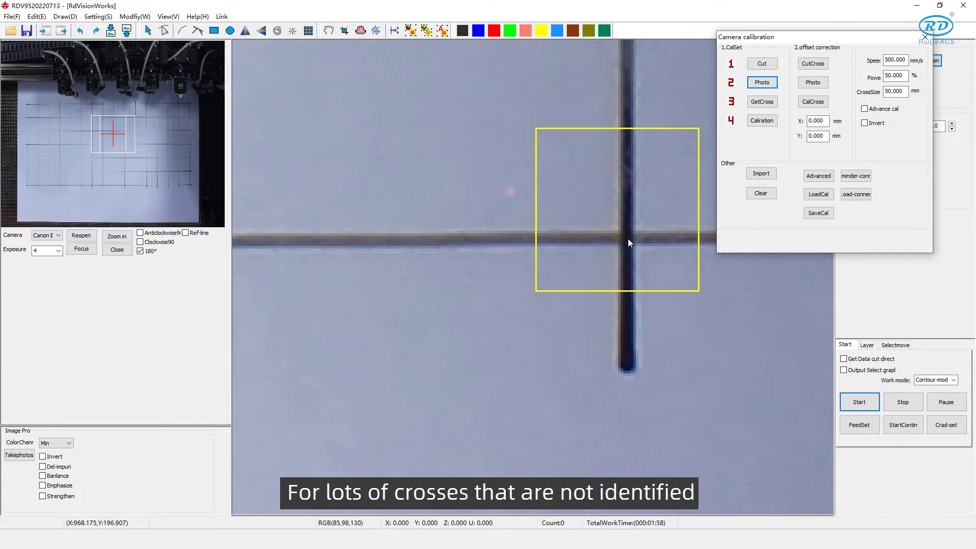
scroll(630, 243, "up", 3)
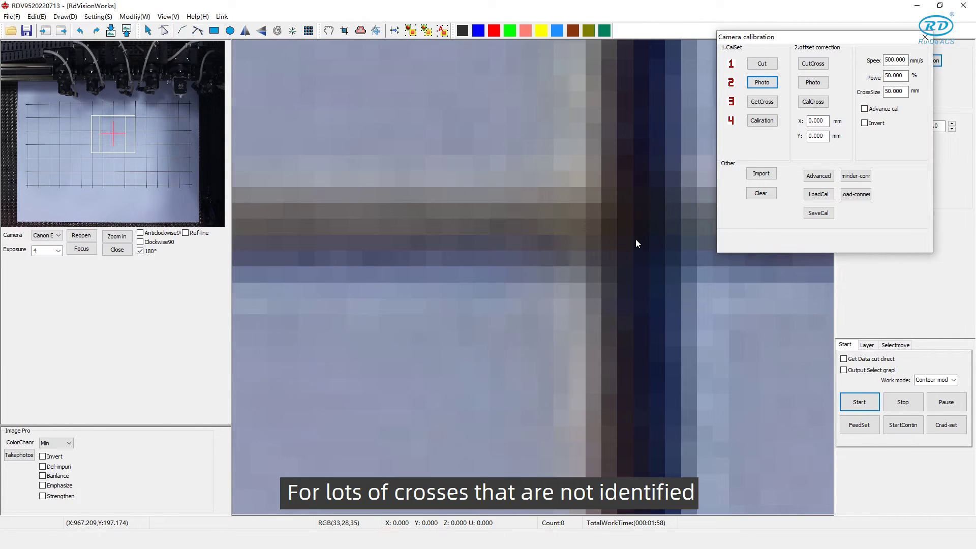
double_click(644, 243)
scroll(615, 275, "down", 5)
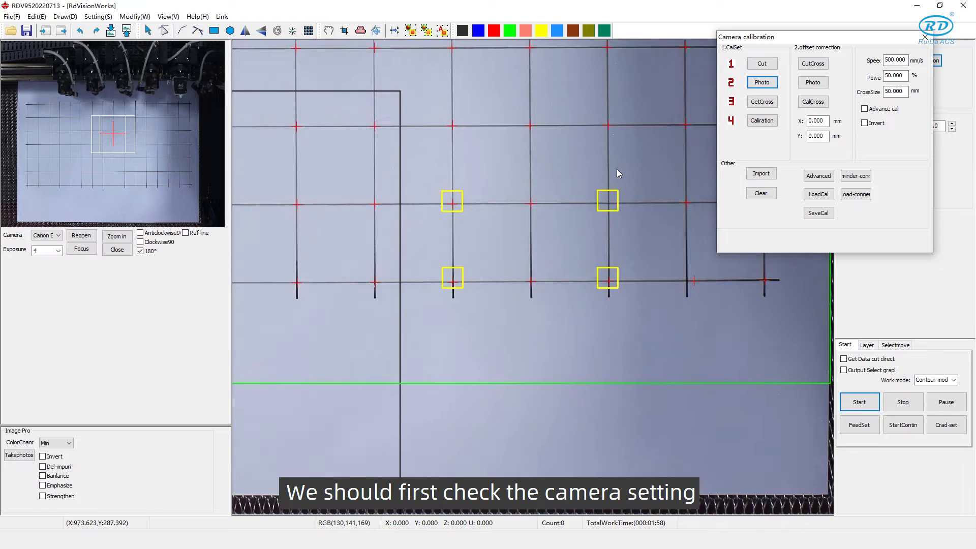
scroll(592, 283, "up", 6)
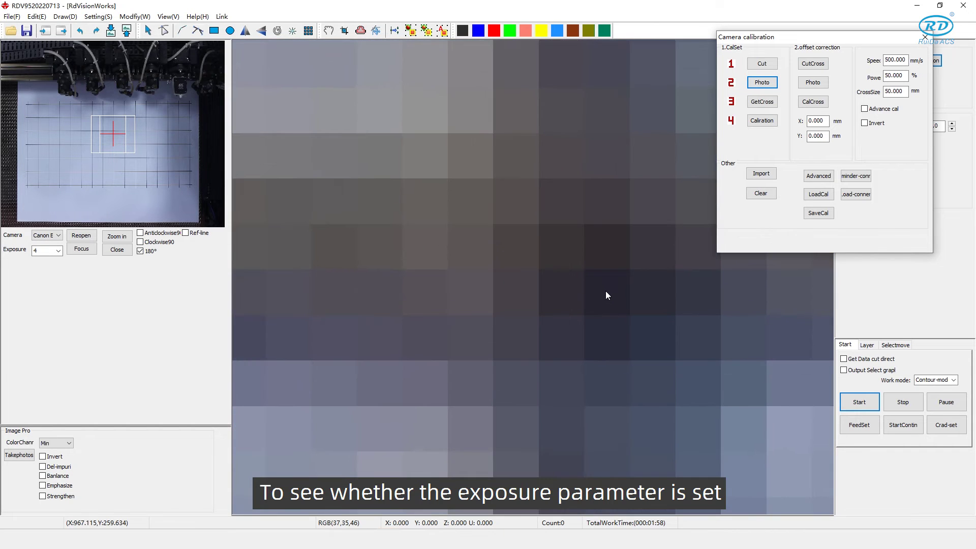
double_click(606, 291)
Run the camera calibration and acknowledge the 'Calibration success!' message
scroll(606, 291, "down", 6)
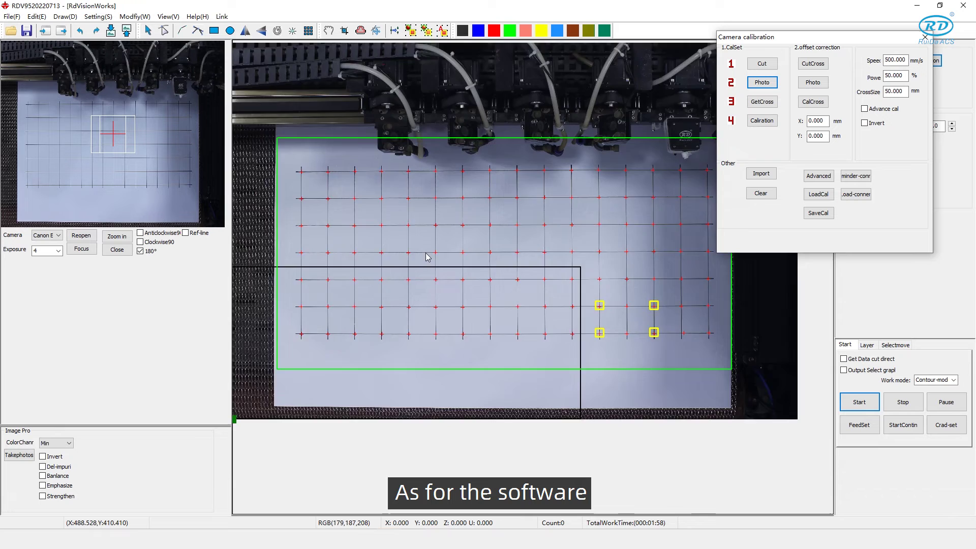
scroll(300, 259, "up", 5)
scroll(565, 226, "down", 5)
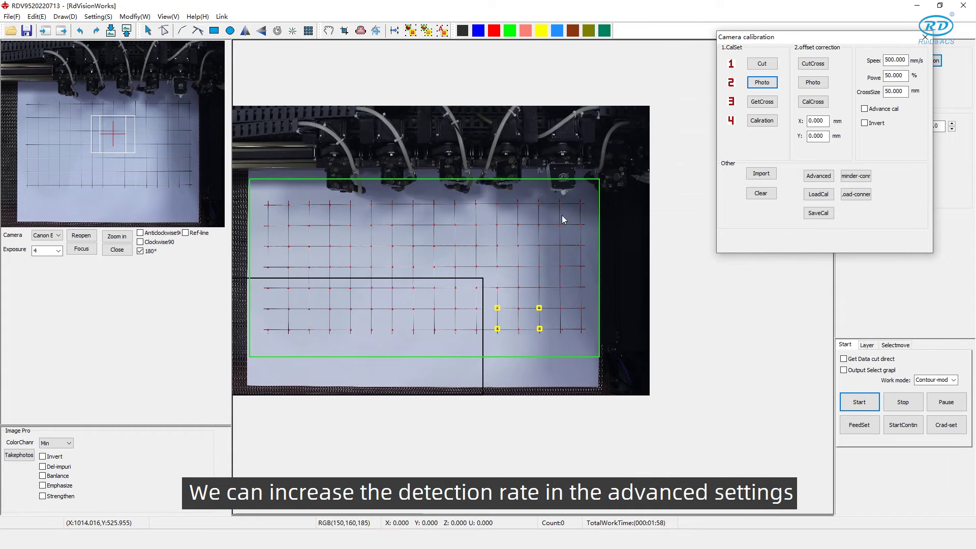
scroll(565, 226, "up", 6)
scroll(570, 224, "down", 6)
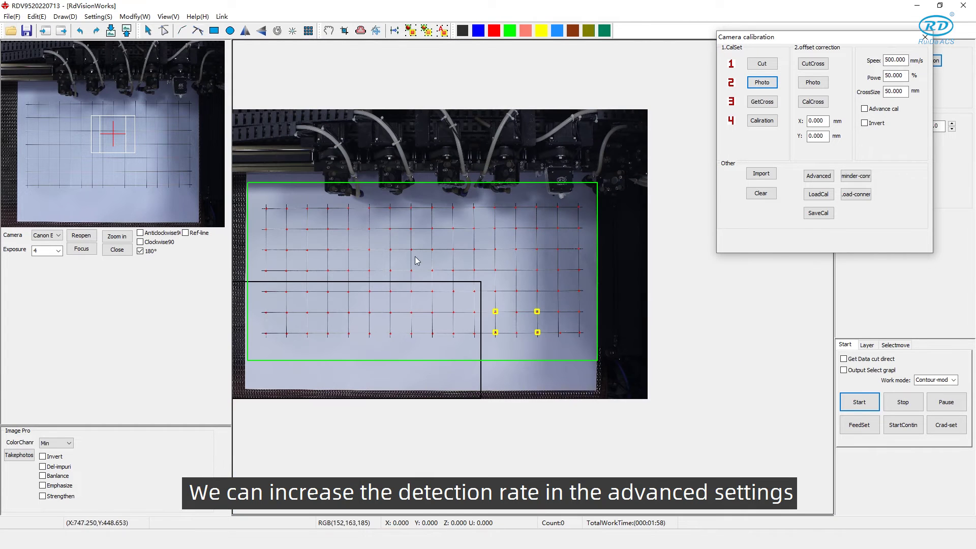
left_click(759, 122)
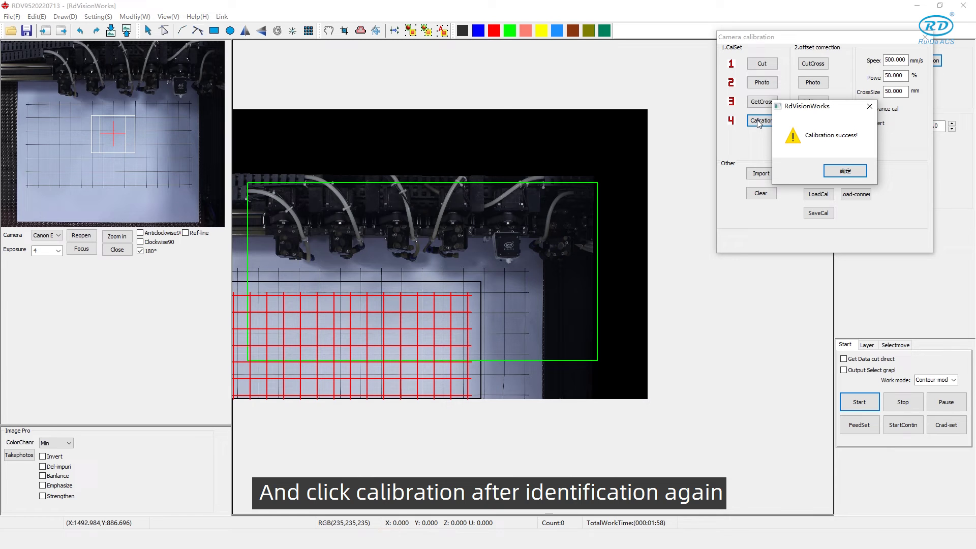
left_click(845, 171)
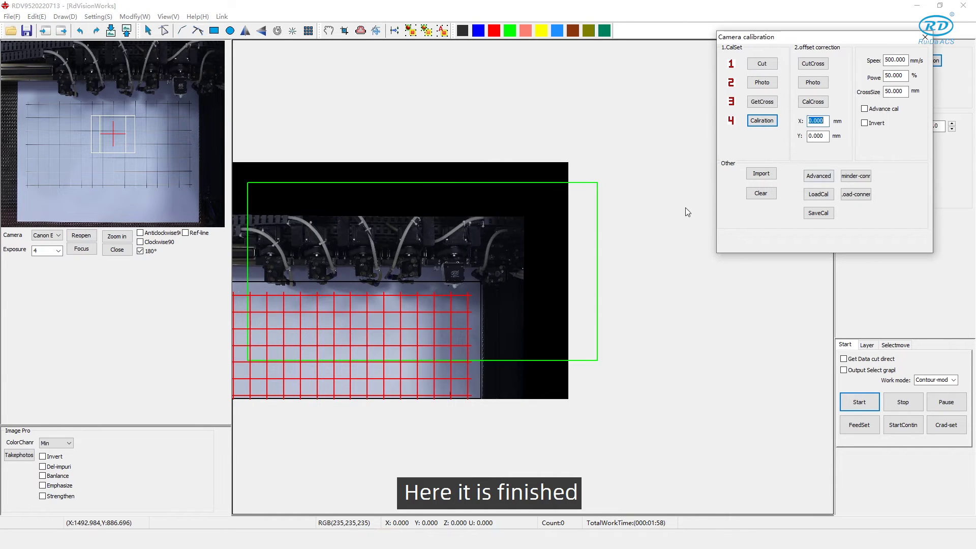
Cut and photograph a reference cross, then drag the red marker onto its centre
left_click(823, 64)
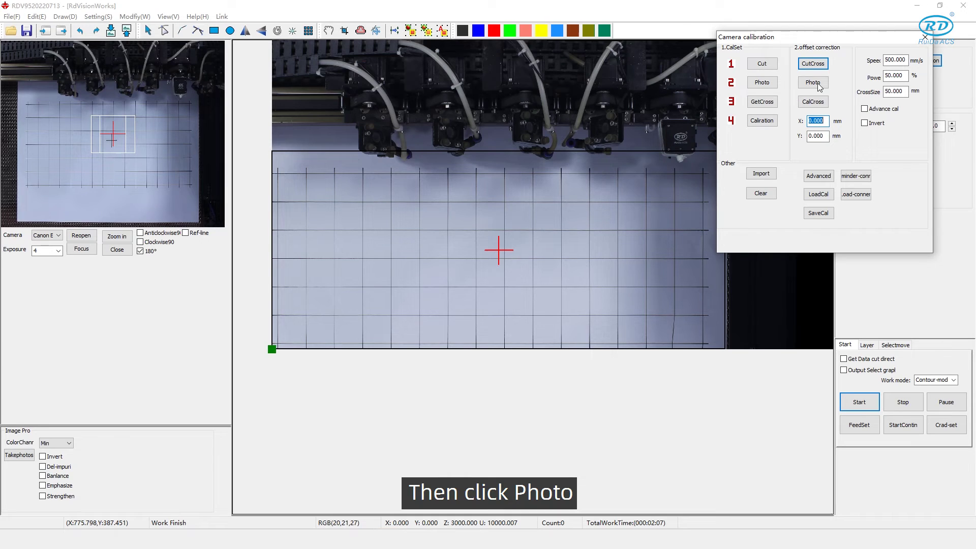
left_click(818, 84)
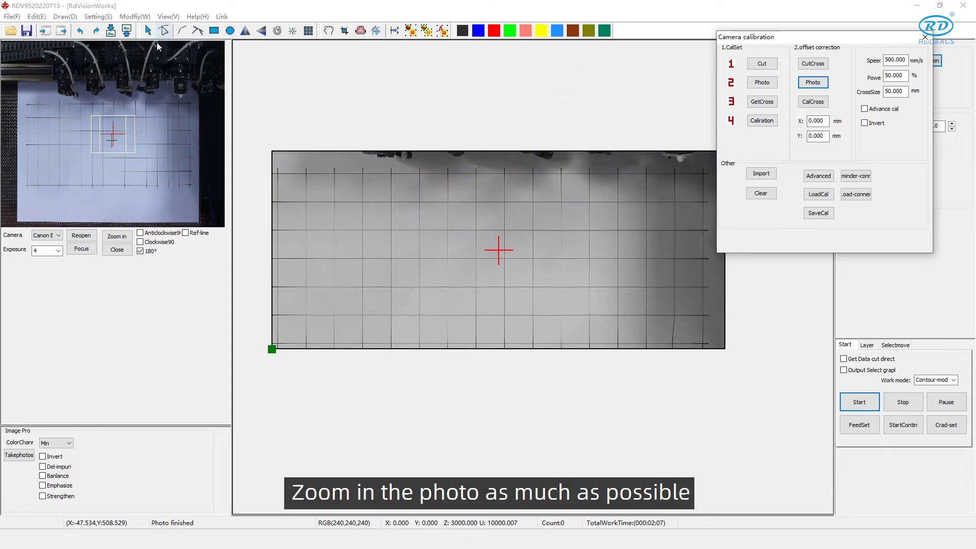
left_click(496, 249)
scroll(496, 249, "up", 4)
scroll(505, 292, "up", 4)
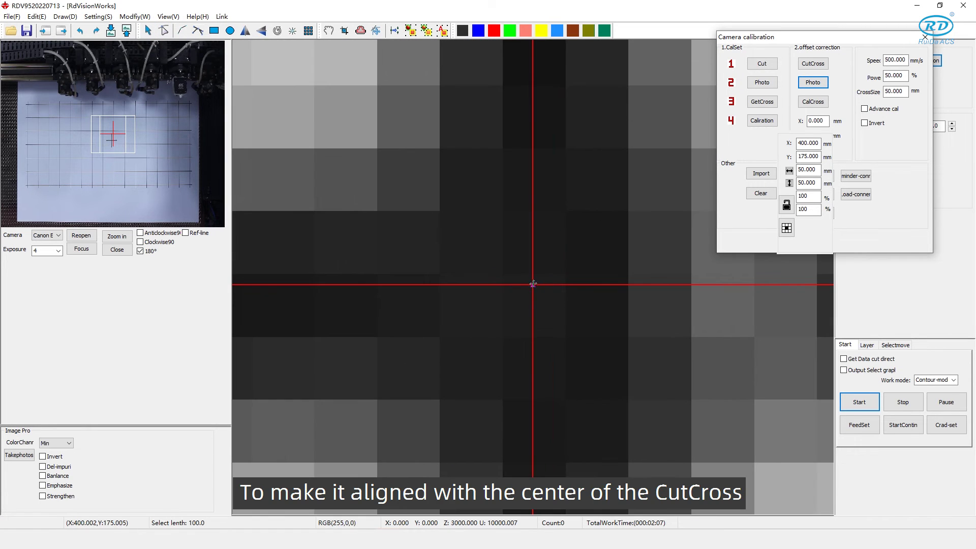
left_click_drag(533, 285, 527, 303)
scroll(511, 286, "down", 4)
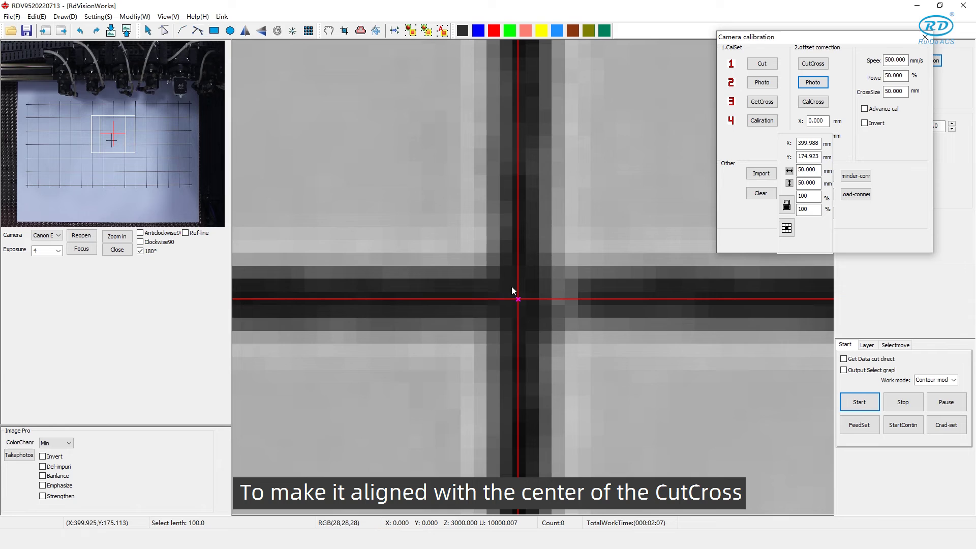
scroll(515, 277, "down", 4)
Calculate the offset correction, yielding X 0.01 mm and Y 0.08 mm, and review the result
left_click(816, 102)
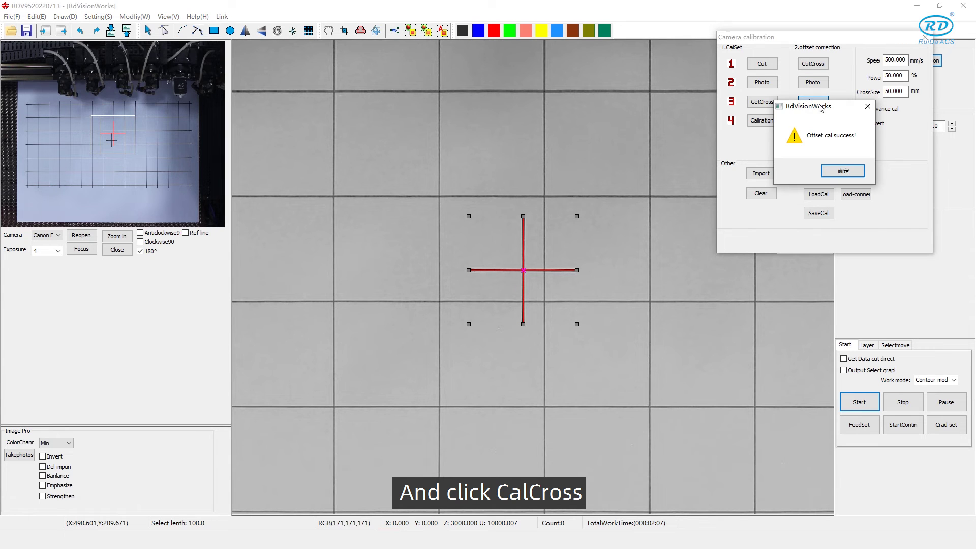
left_click(843, 172)
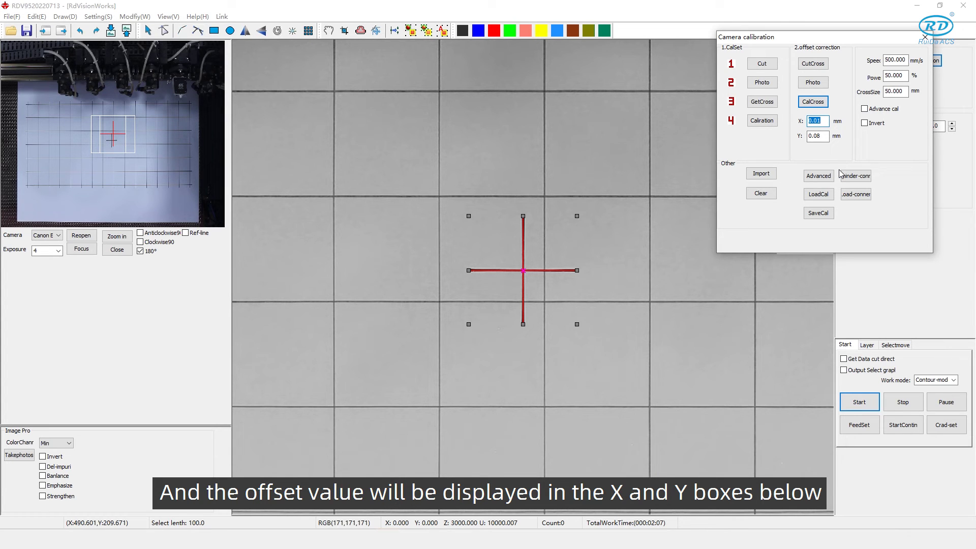
scroll(564, 316, "down", 4)
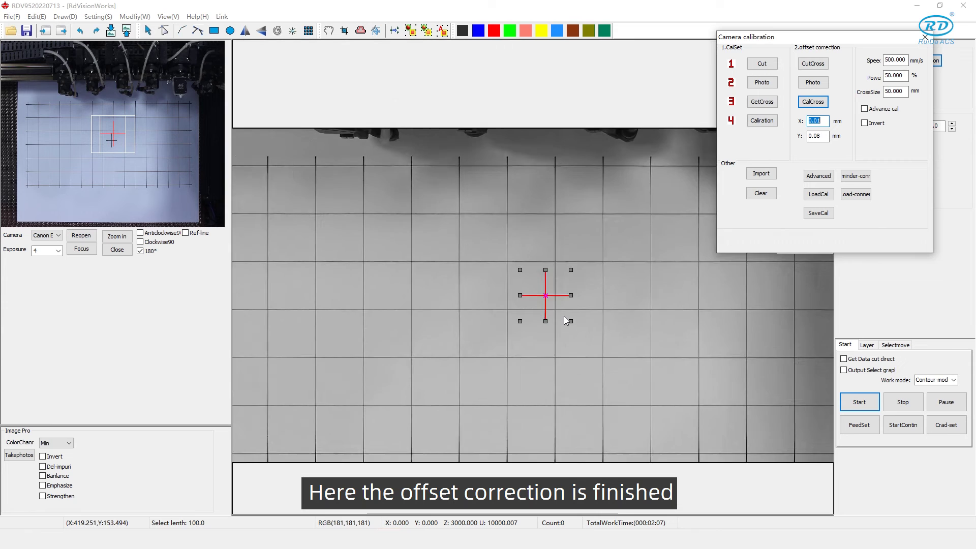
scroll(724, 370, "down", 1)
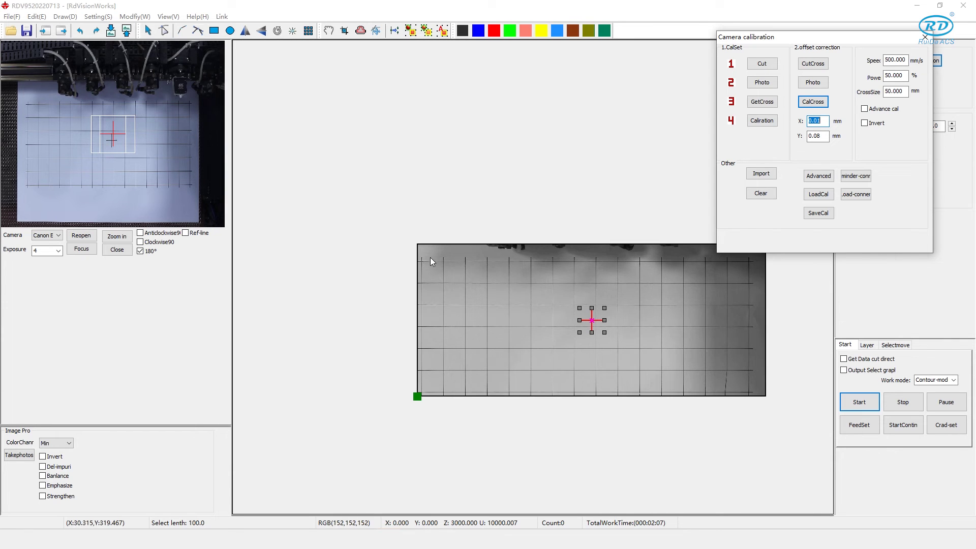
scroll(432, 259, "down", 2)
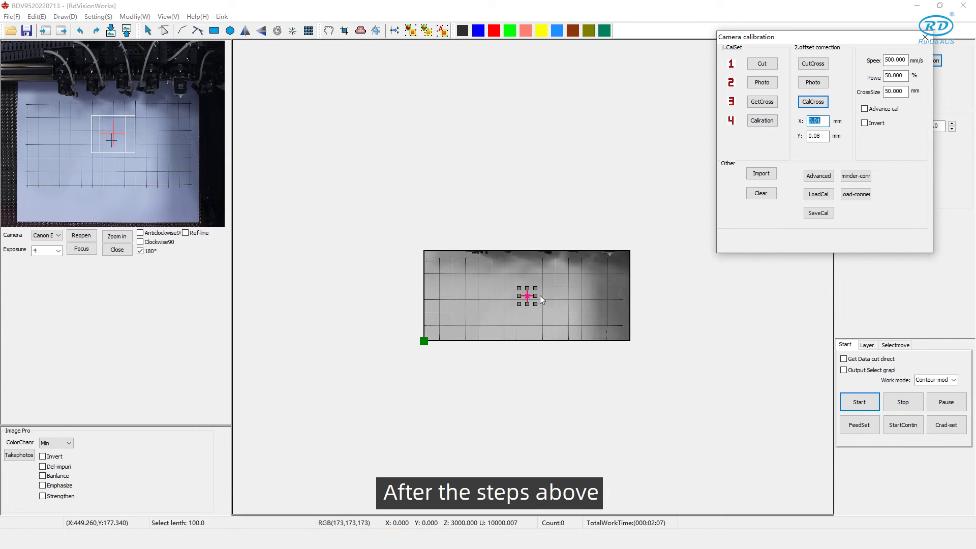
scroll(540, 296, "up", 4)
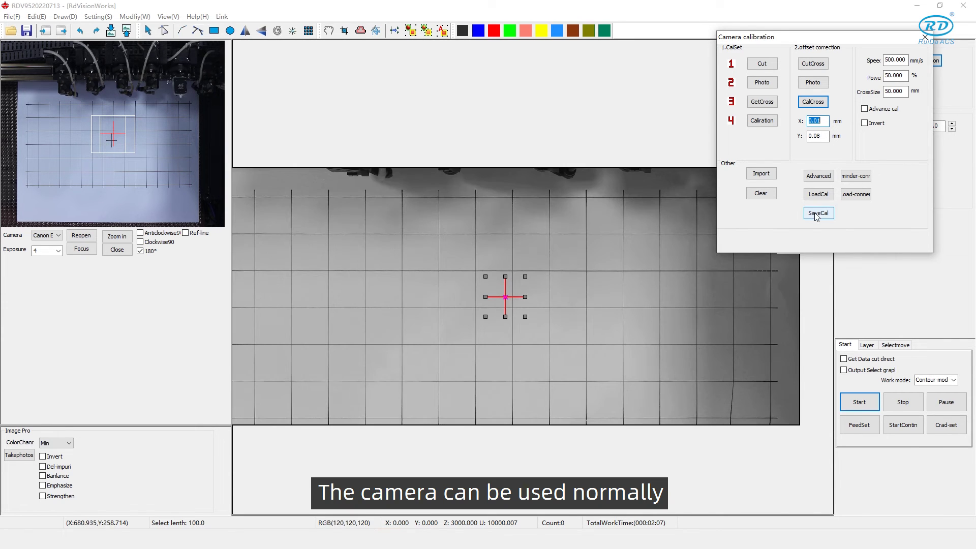
Save the calibration to the file 9.08.cal
left_click(817, 213)
type("9")
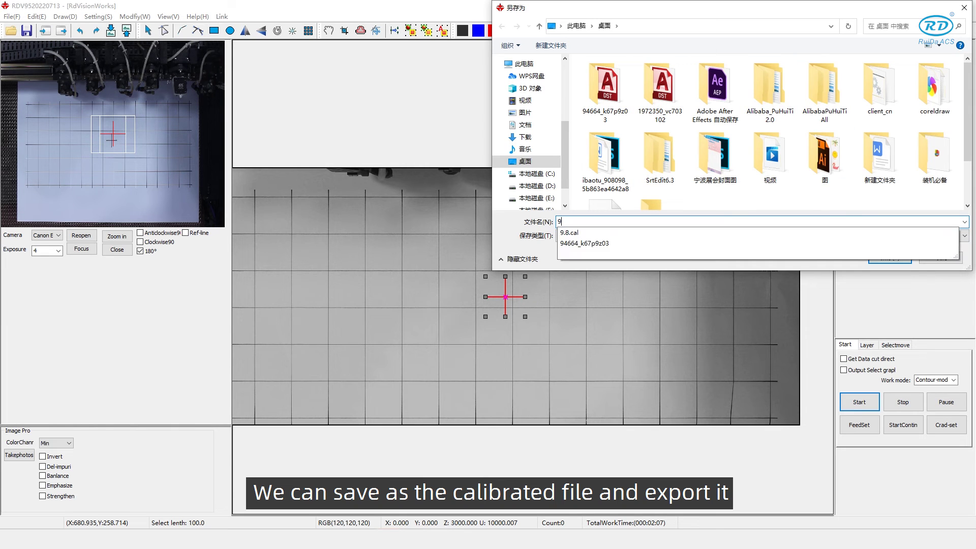
type(".08")
left_click(890, 257)
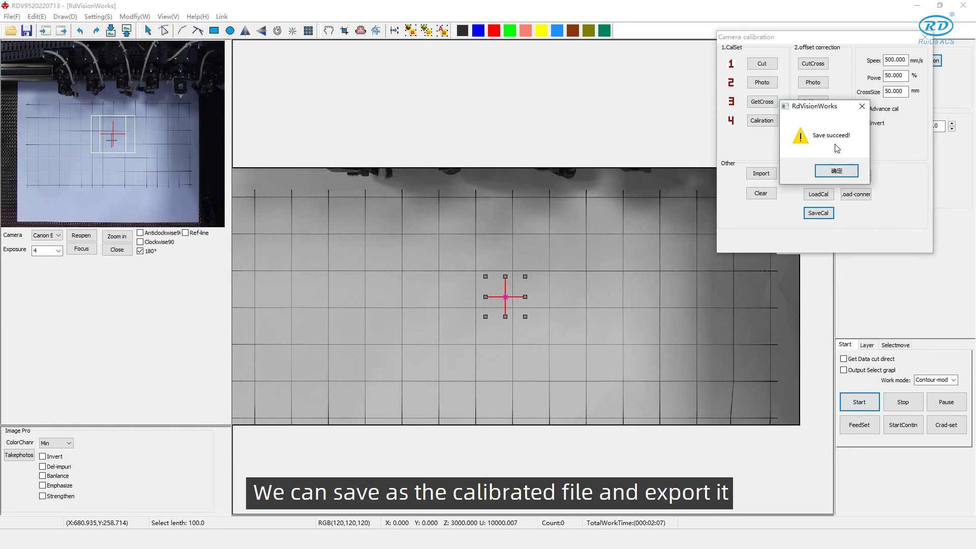
left_click(838, 173)
Load 9.08.cal back and confirm the 'Load succeed' message
left_click(818, 194)
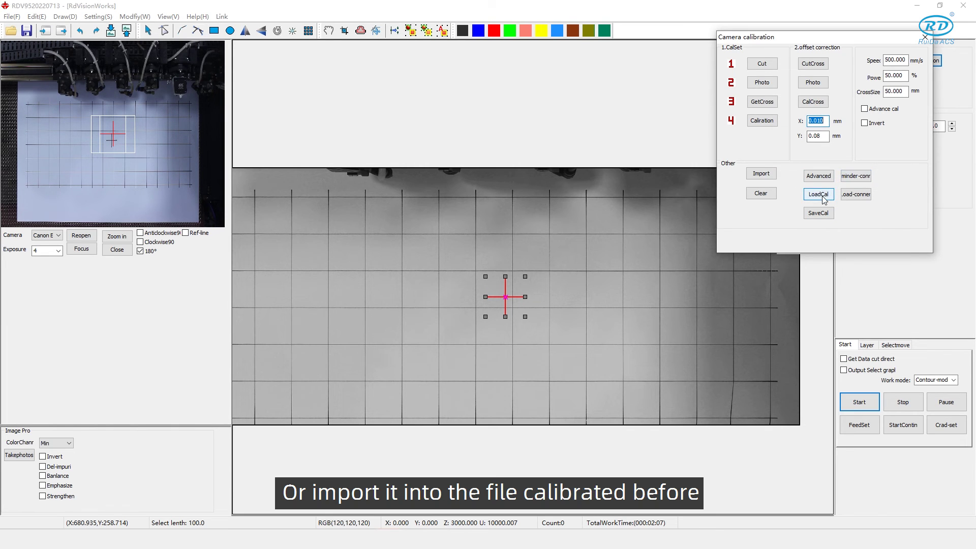
double_click(608, 188)
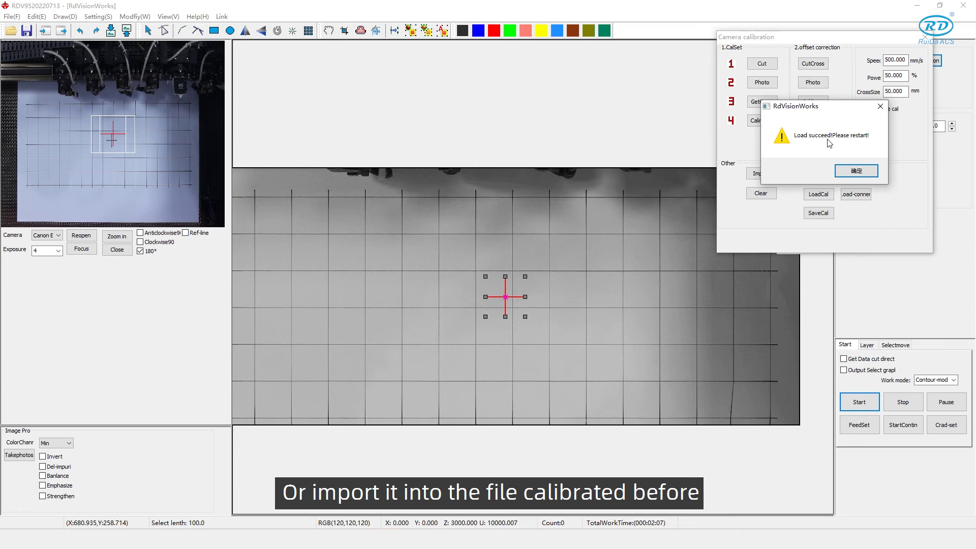
left_click(856, 171)
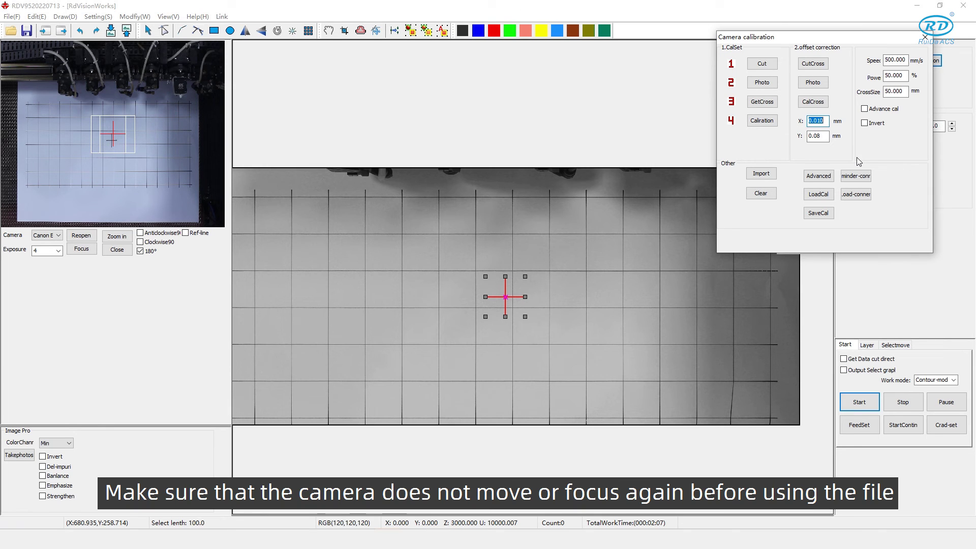